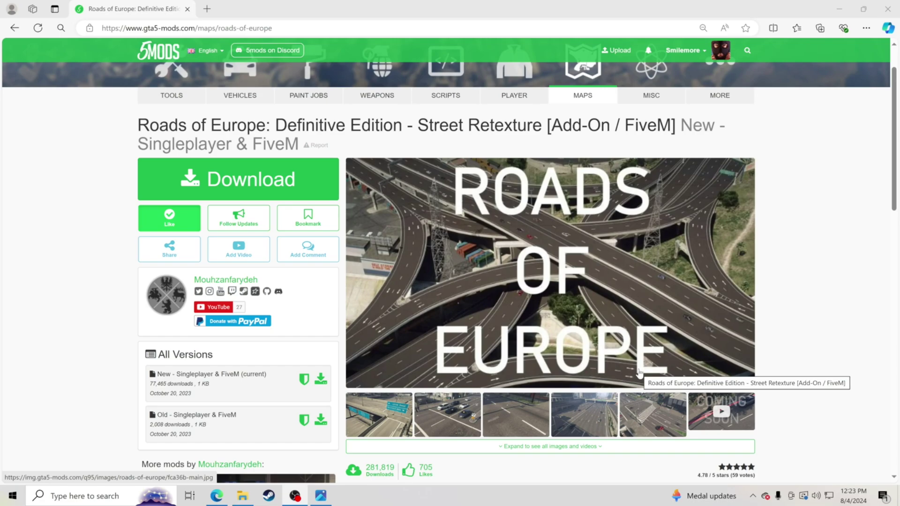
pyautogui.click(659, 261)
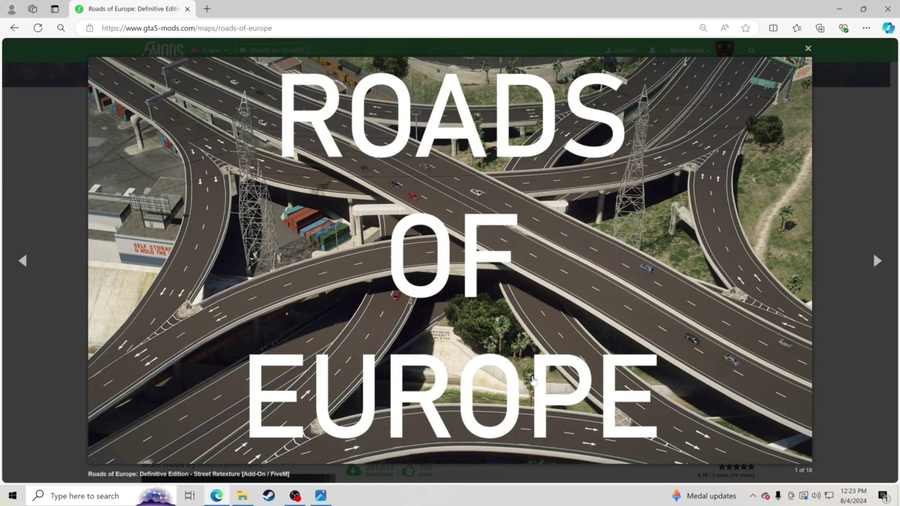
pyautogui.click(808, 49)
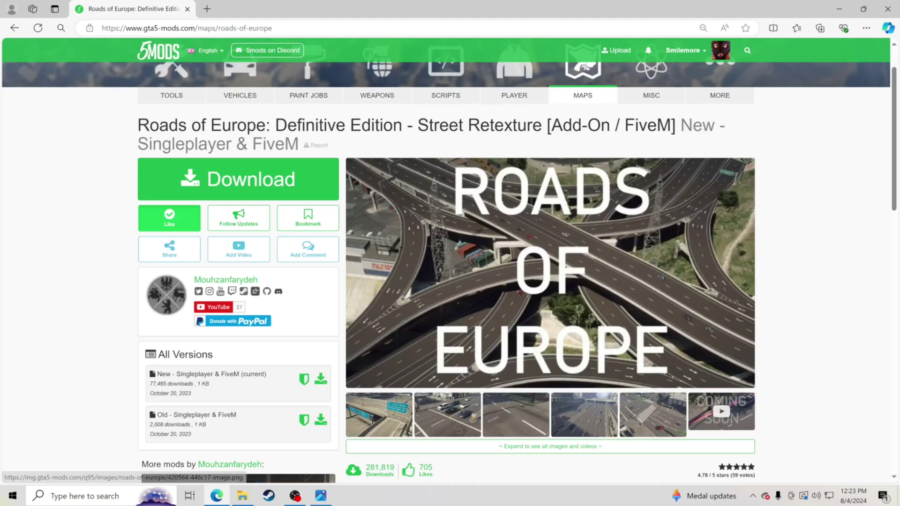
pyautogui.click(320, 495)
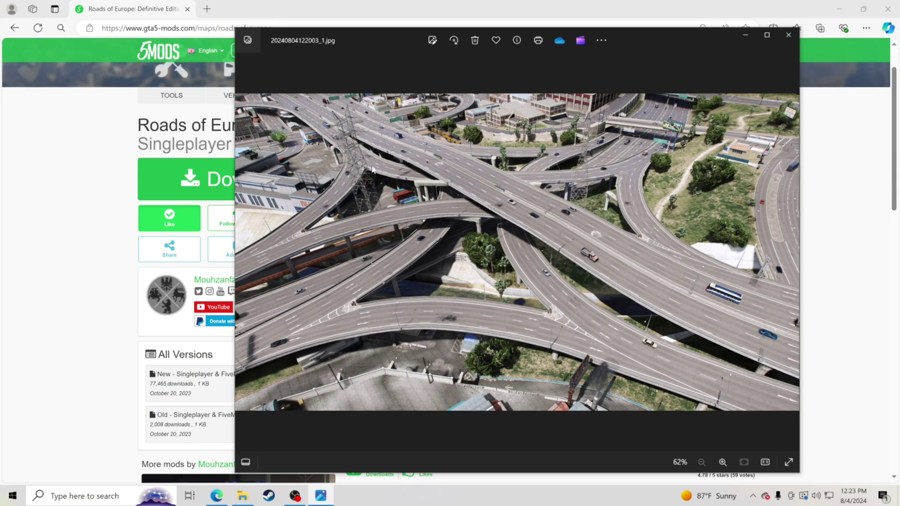
# Step: Close the screenshot and browse the main and Little Seoul gallery images, then scroll down the page
pyautogui.click(788, 35)
pyautogui.click(546, 277)
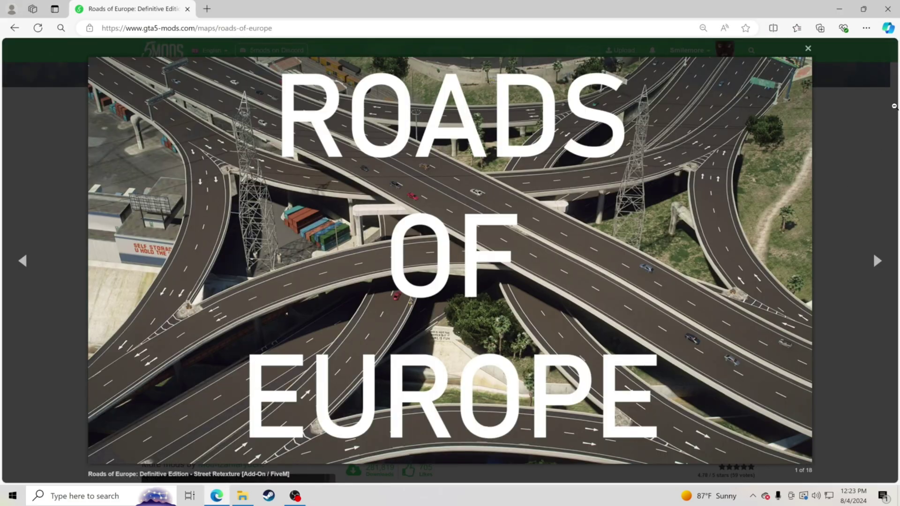
pyautogui.click(807, 50)
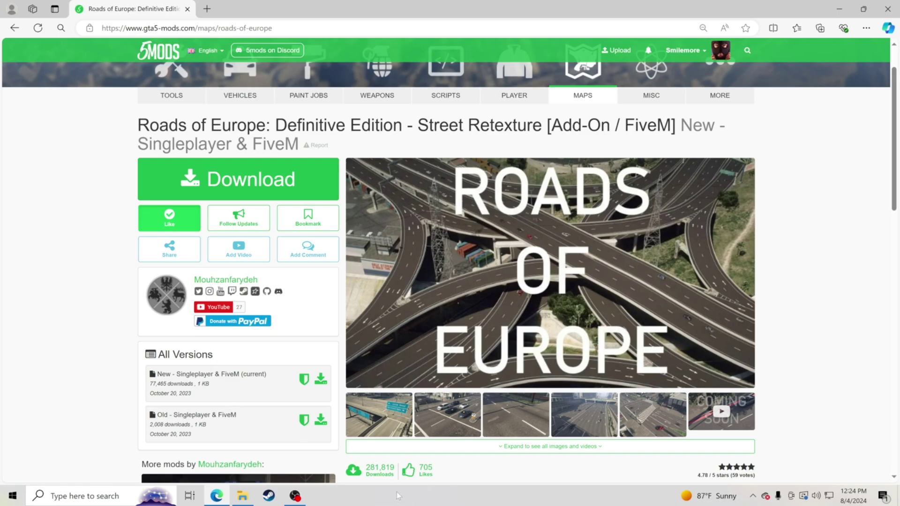
pyautogui.click(395, 418)
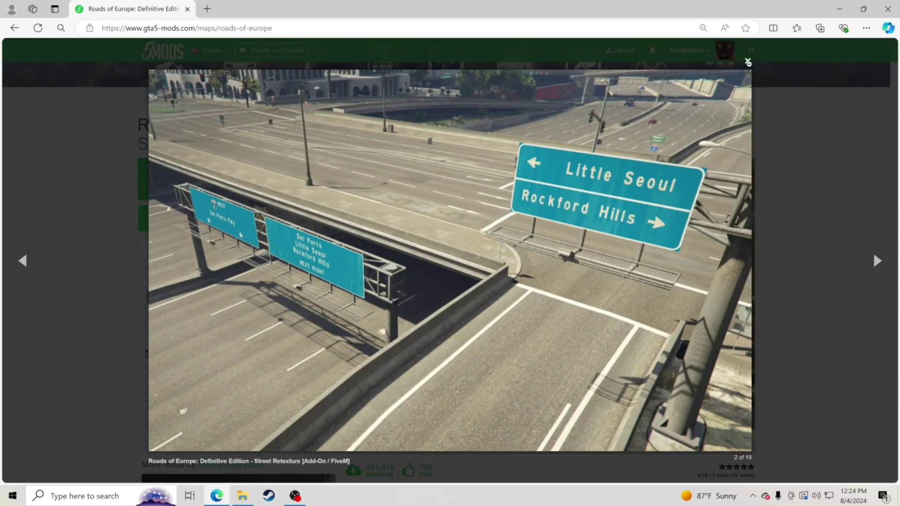
pyautogui.click(748, 63)
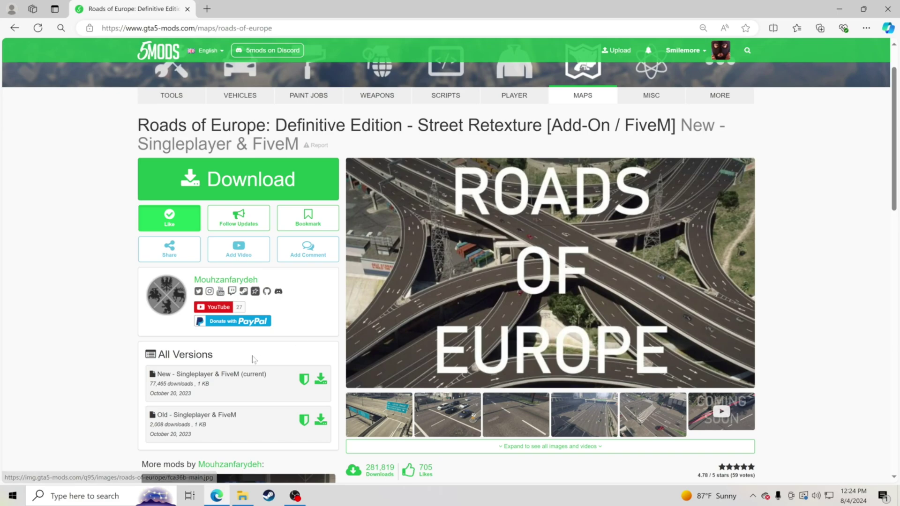
pyautogui.scroll(-1, 248, 361)
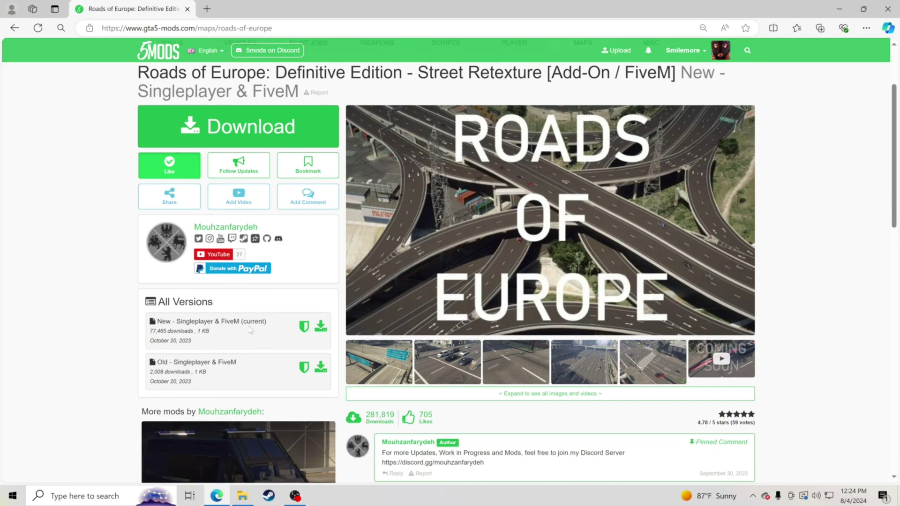
pyautogui.click(242, 496)
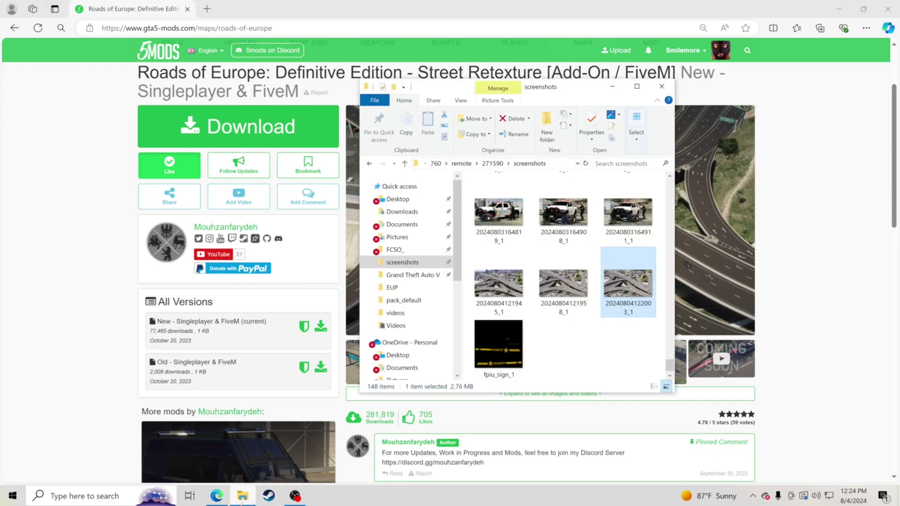
pyautogui.doubleClick(610, 294)
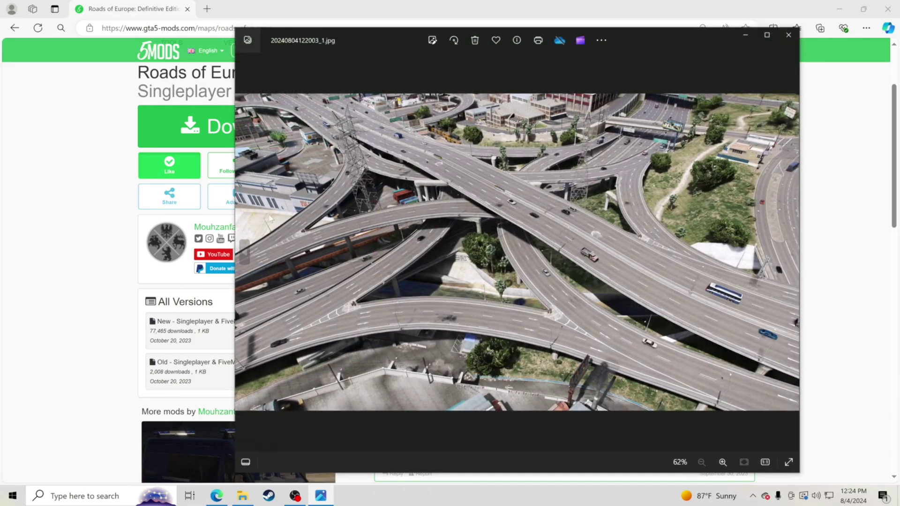
pyautogui.click(791, 34)
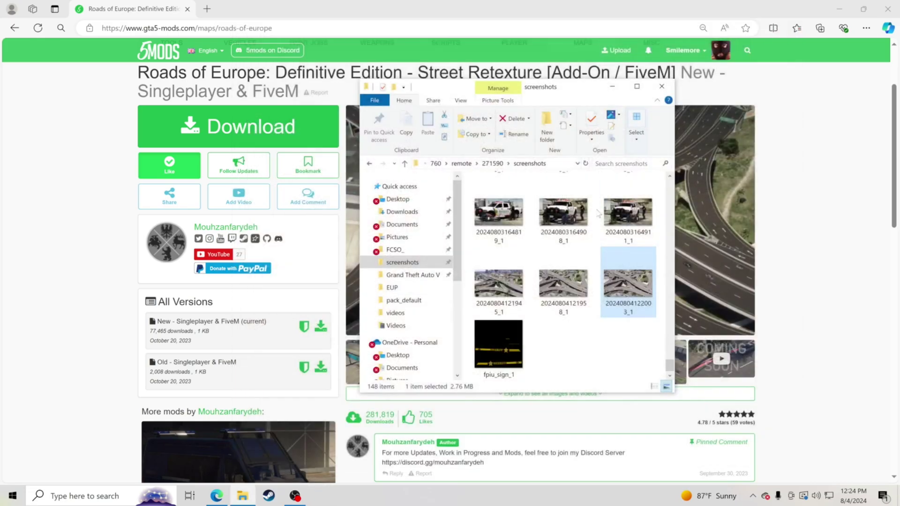
pyautogui.click(820, 266)
pyautogui.click(595, 236)
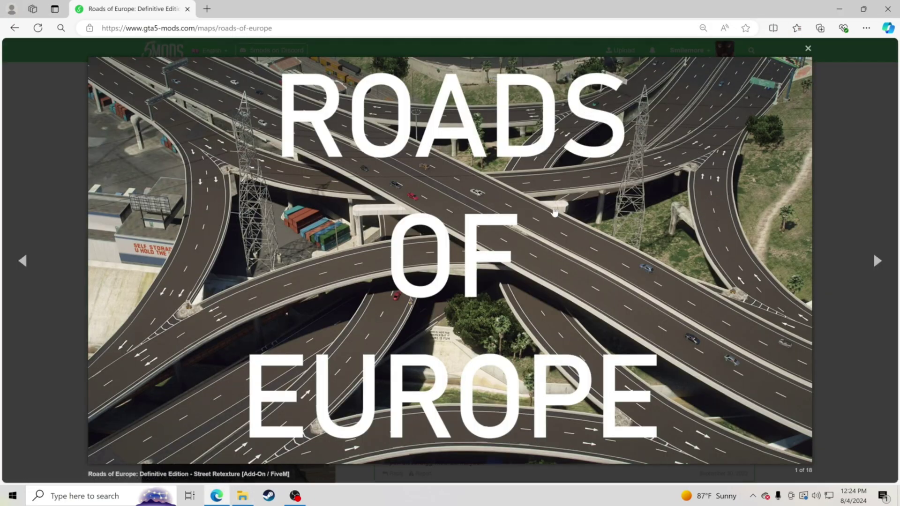
pyautogui.click(809, 48)
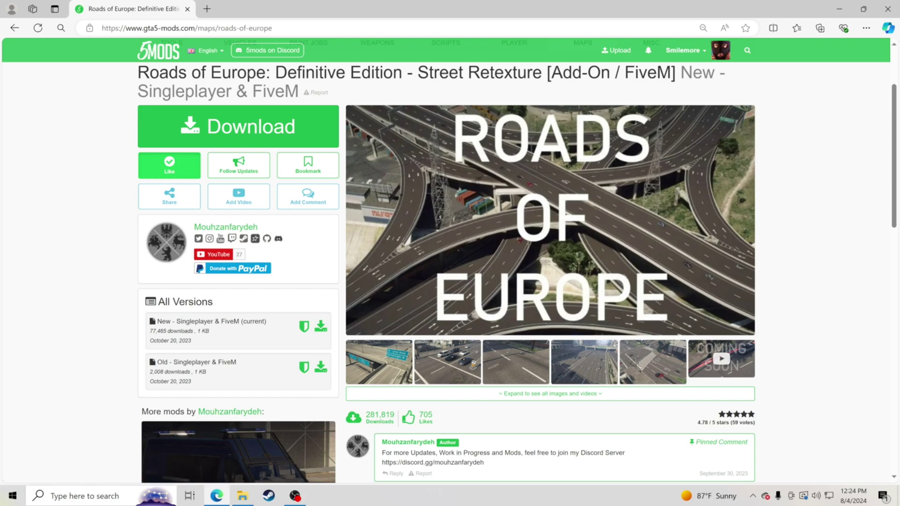
# Step: Download the Old Singleplayer & FiveM version and open 4c5cc2-Roads of Europe (1).rar in WinRAR
pyautogui.click(321, 369)
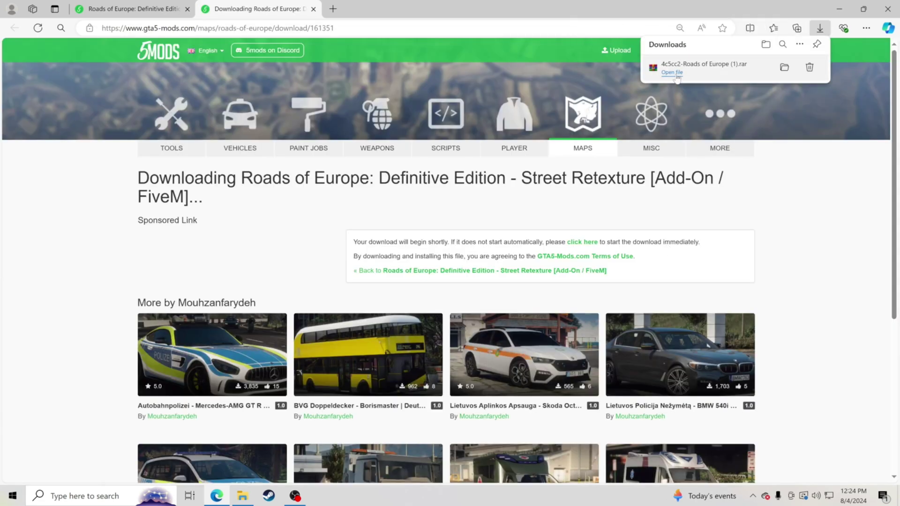
pyautogui.click(675, 64)
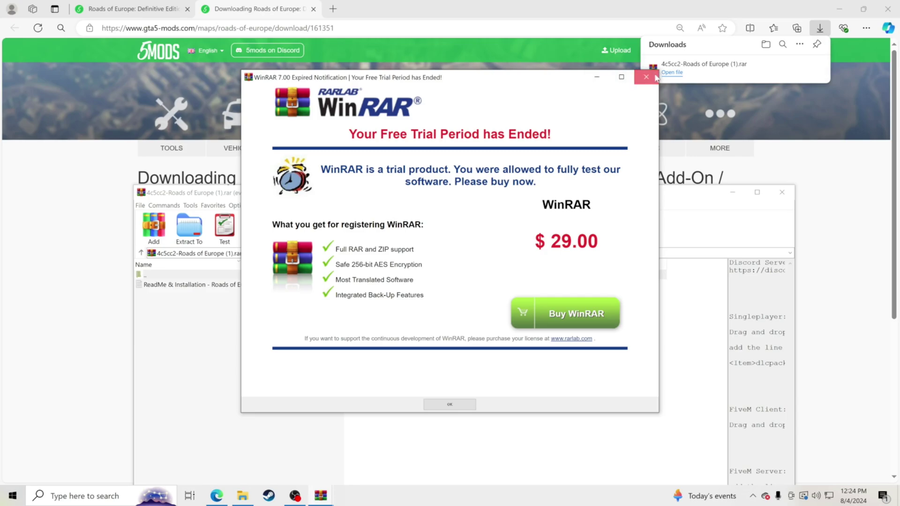
pyautogui.click(648, 77)
pyautogui.moveTo(483, 197); pyautogui.dragTo(505, 78)
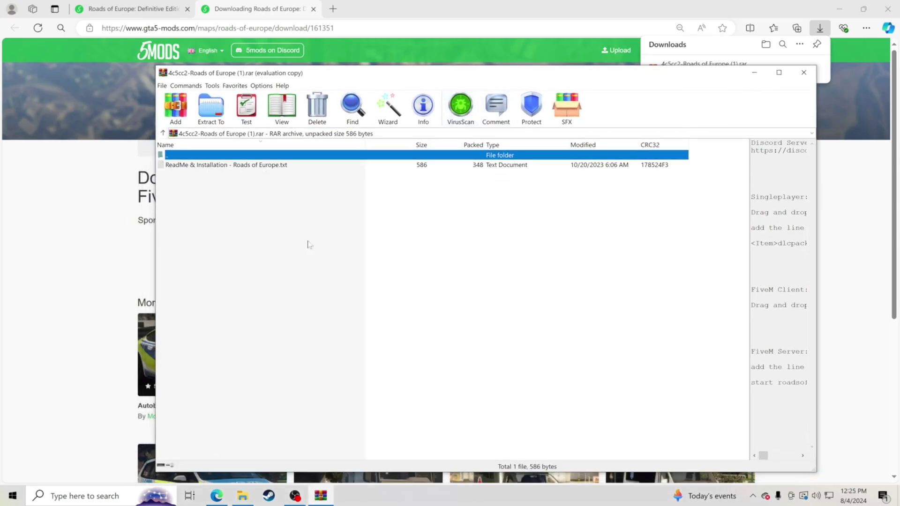
pyautogui.click(166, 496)
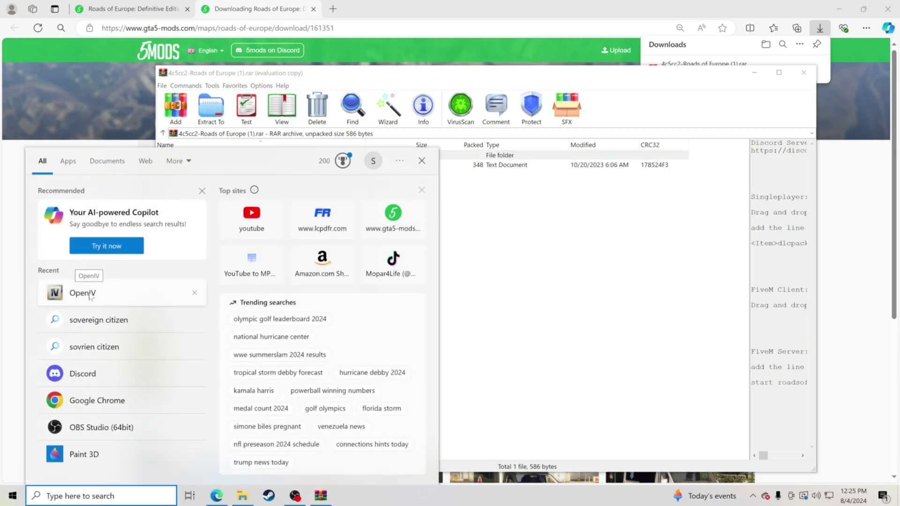
# Step: Launch OpenIV for Grand Theft Auto V on Windows and switch on edit mode
pyautogui.click(92, 294)
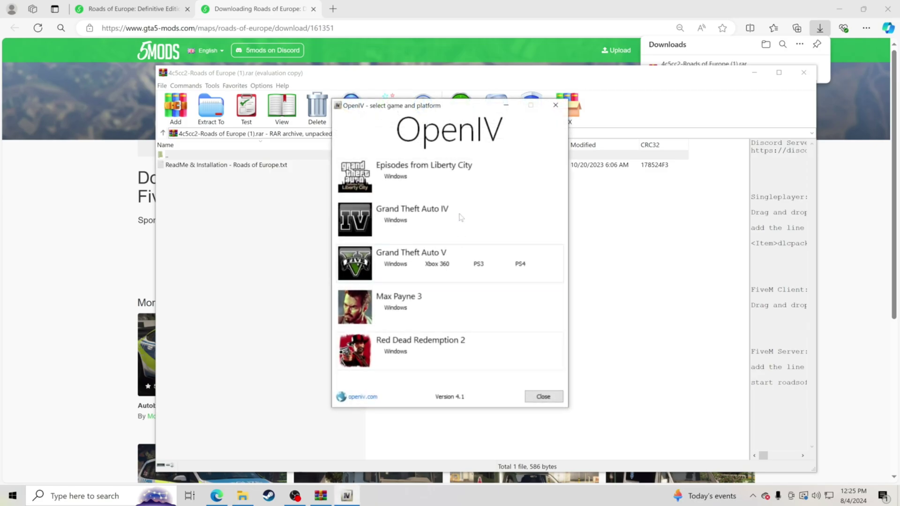
pyautogui.click(392, 265)
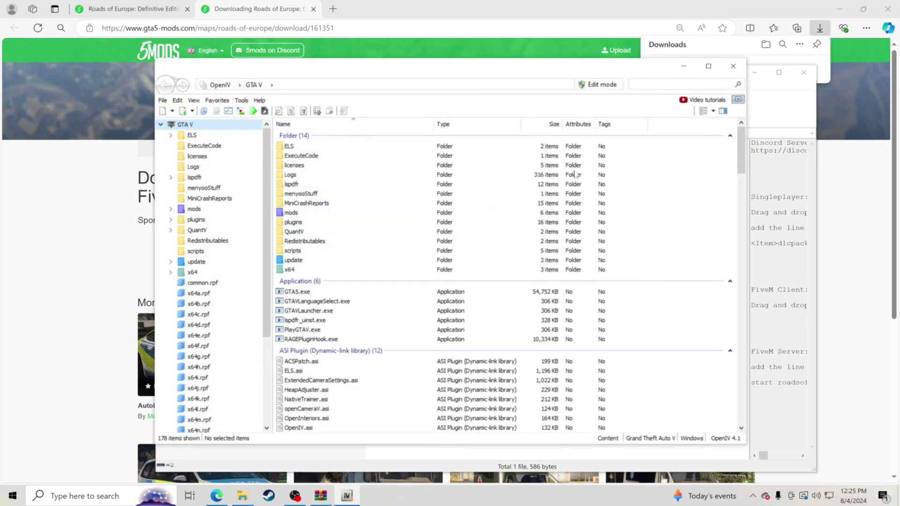
pyautogui.click(600, 88)
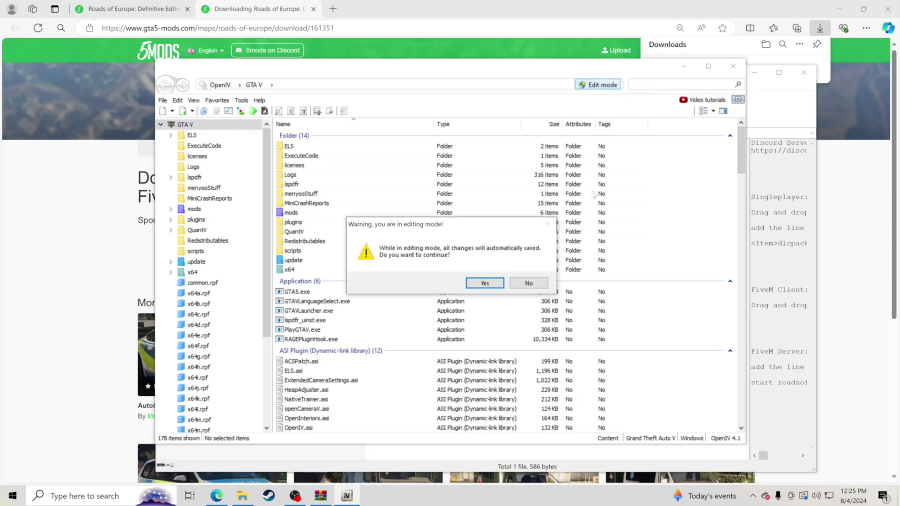
pyautogui.click(484, 284)
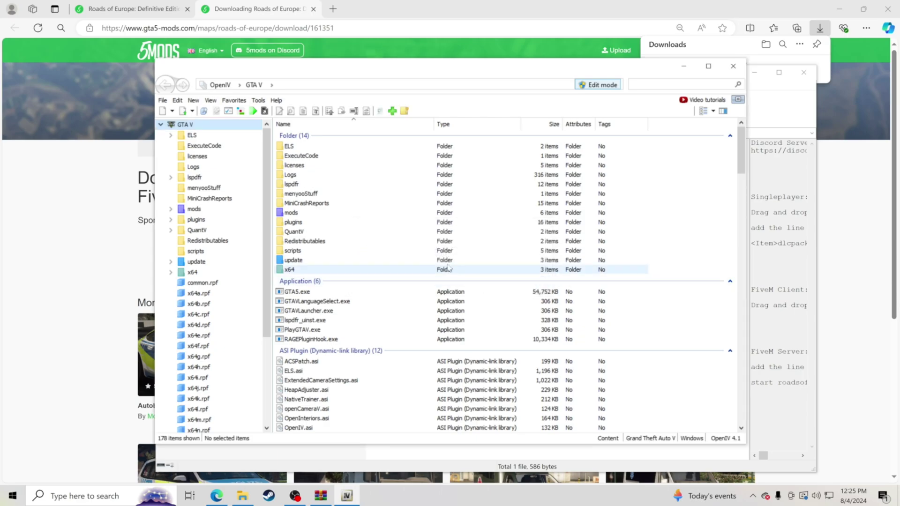
# Step: Navigate to mods\update\x64\dlcpacks and bring the download page back to front
pyautogui.doubleClick(321, 213)
pyautogui.doubleClick(307, 146)
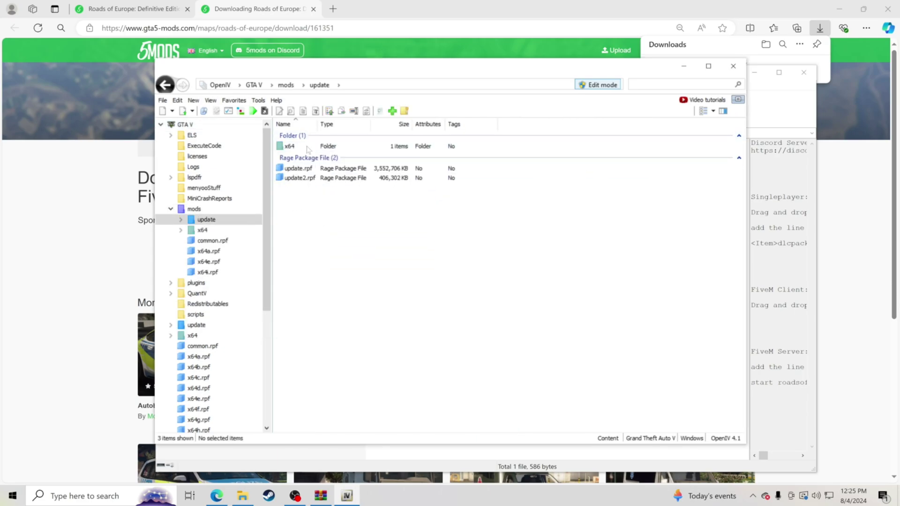
pyautogui.click(308, 148)
pyautogui.doubleClick(308, 148)
pyautogui.doubleClick(308, 146)
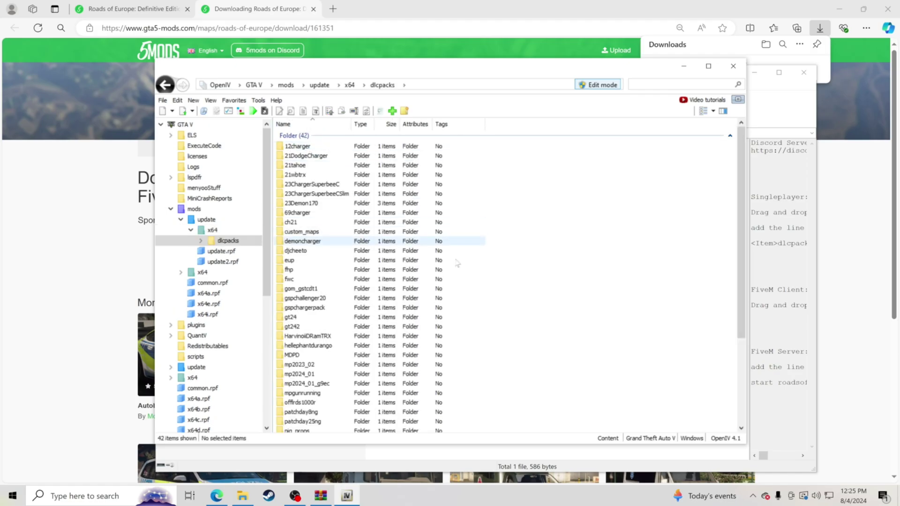
pyautogui.click(478, 20)
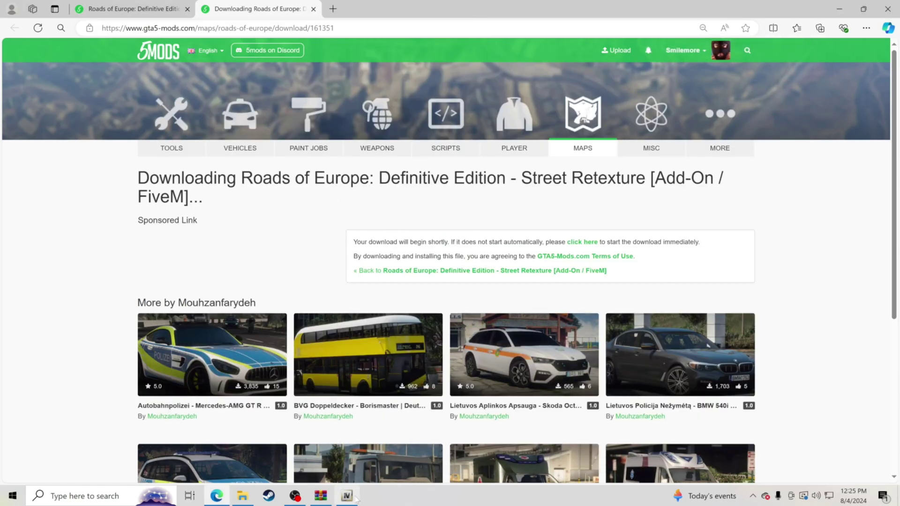
# Step: Open ReadMe & Installation - Roads of Europe.txt and copy its Singleplayer download link
pyautogui.click(321, 495)
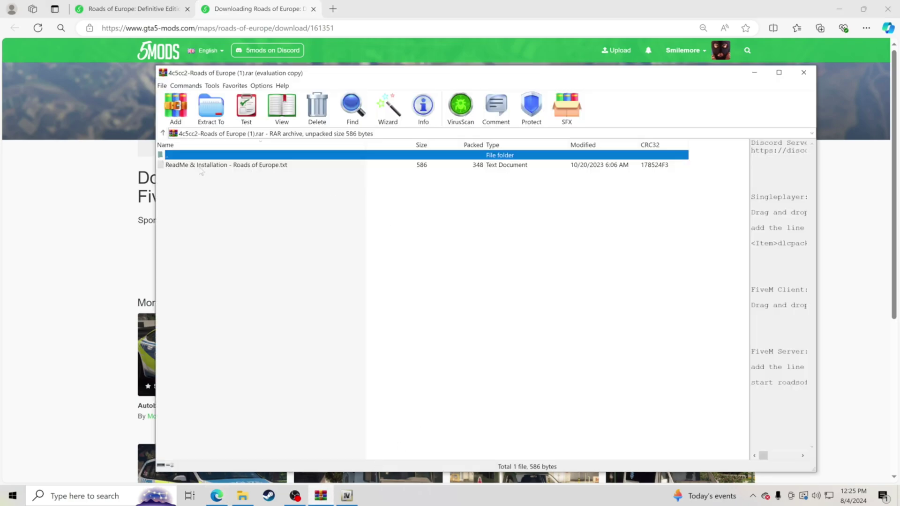
pyautogui.doubleClick(273, 165)
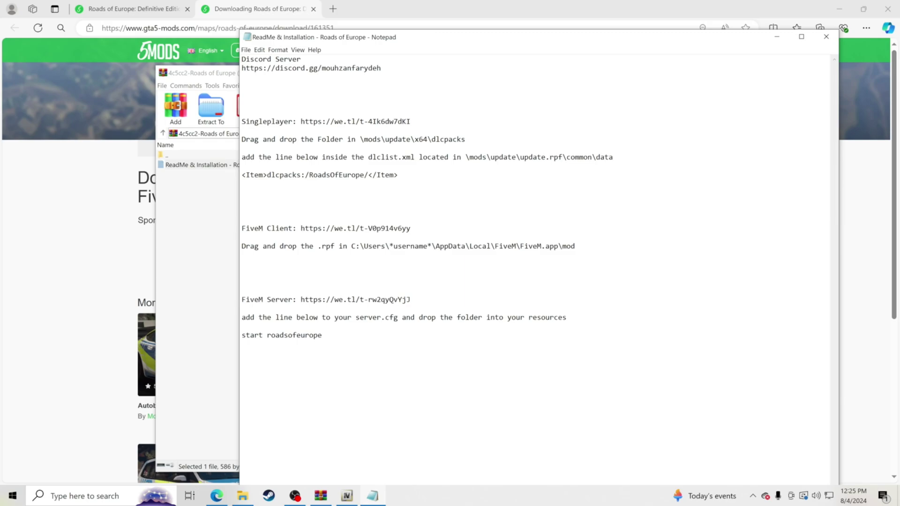
pyautogui.moveTo(246, 121); pyautogui.dragTo(280, 121)
pyautogui.moveTo(301, 122); pyautogui.dragTo(410, 122)
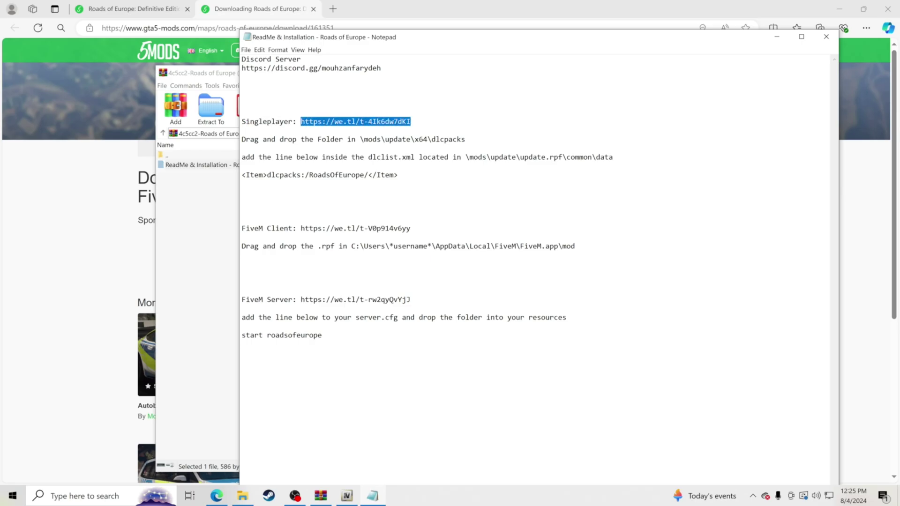
pyautogui.rightClick(402, 122)
pyautogui.click(424, 147)
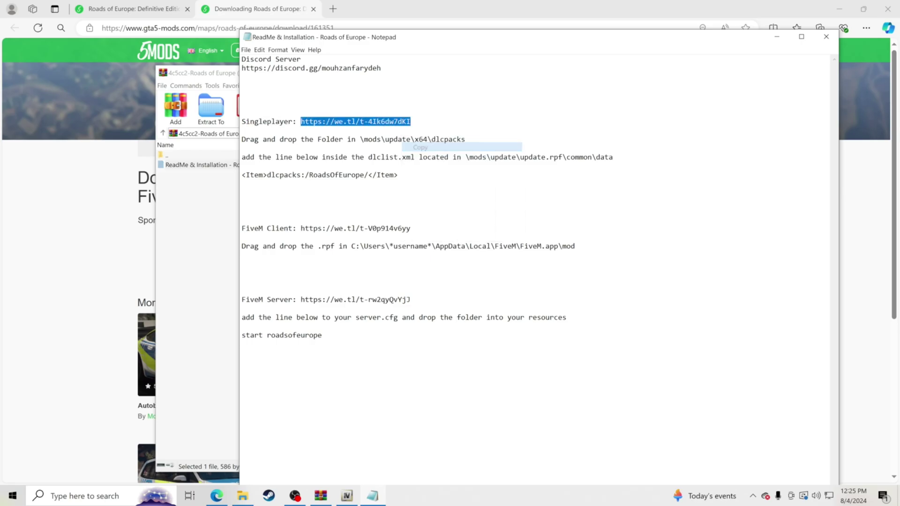
pyautogui.click(333, 9)
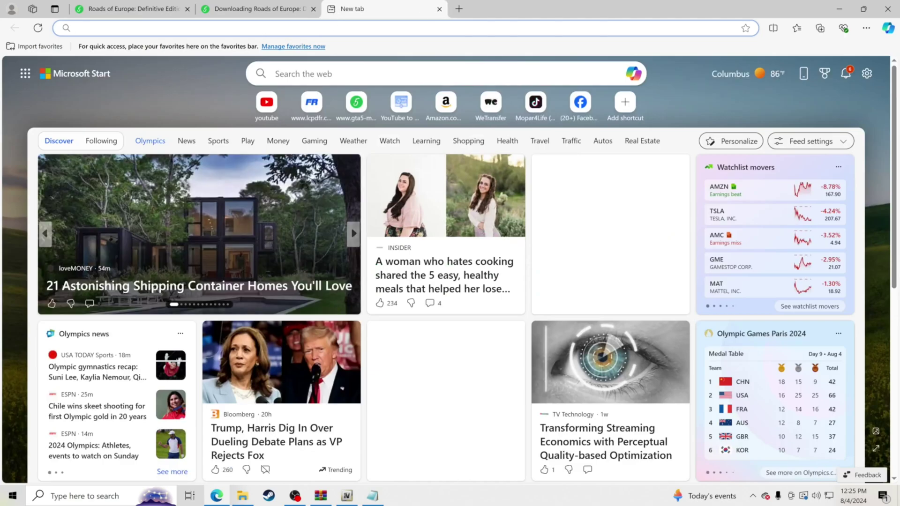
# Step: Go to the pasted WeTransfer link and download the Singleplayer rar, set to open when finished
pyautogui.rightClick(254, 28)
pyautogui.click(293, 125)
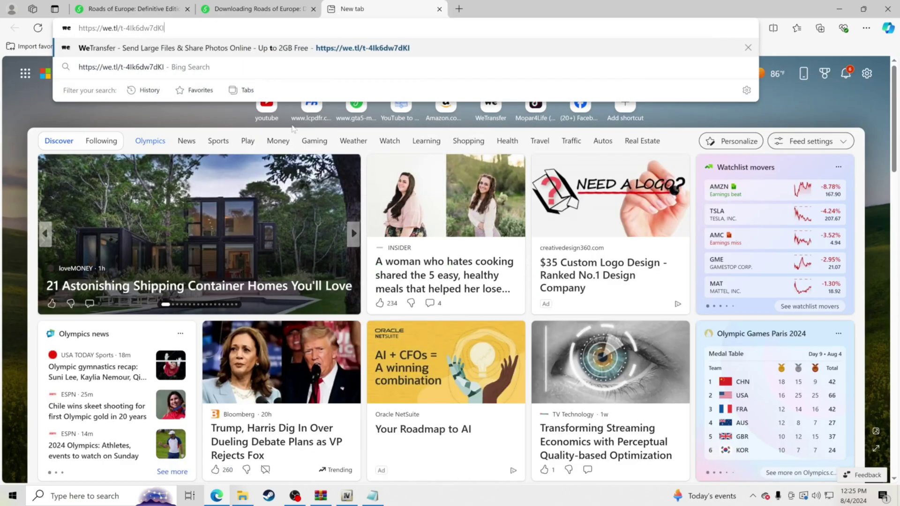
pyautogui.press('Return')
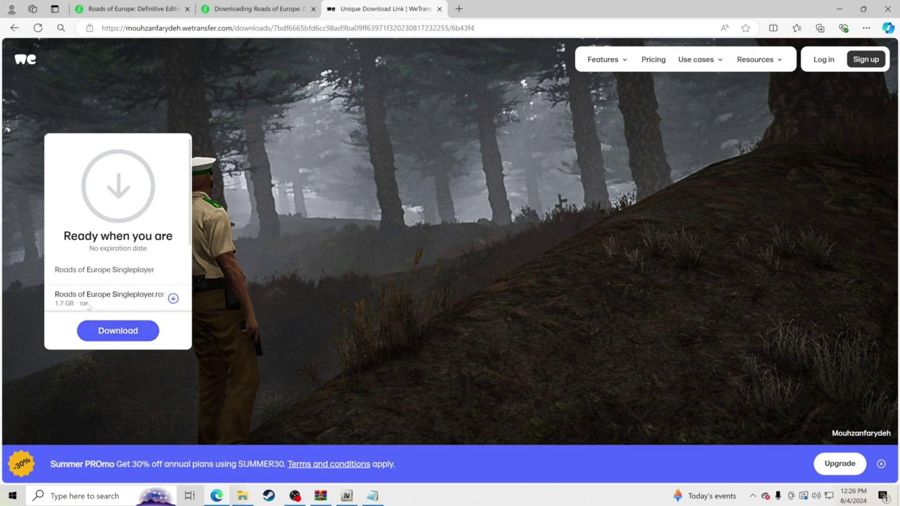
pyautogui.click(173, 300)
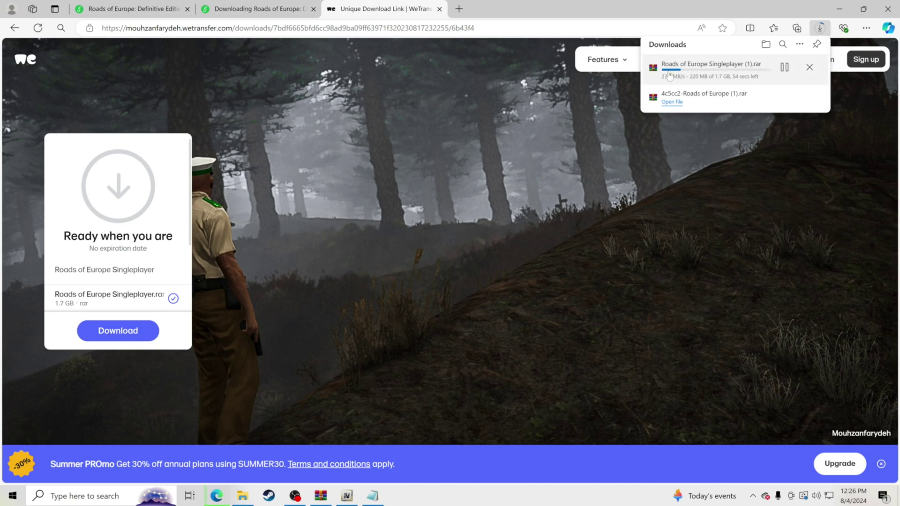
pyautogui.click(671, 73)
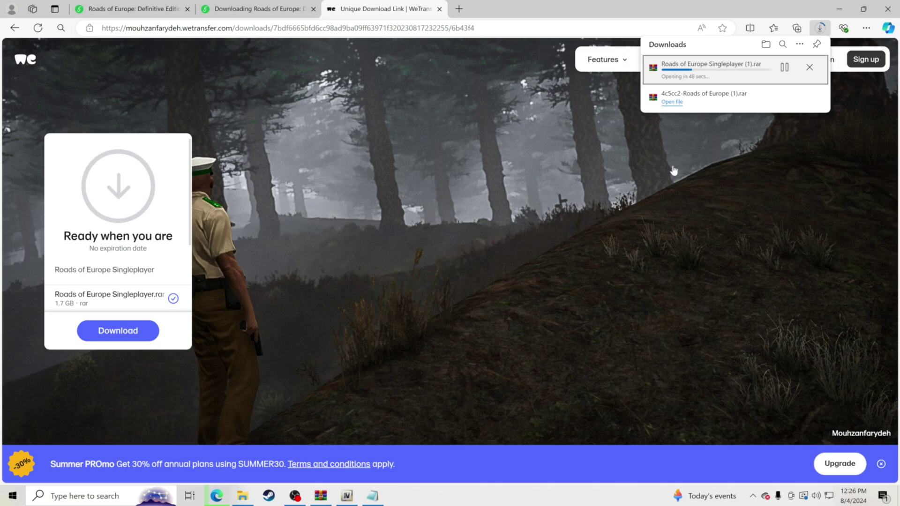
# Step: Arrange the OpenIV and Singleplayer archive windows so both are visible
pyautogui.click(346, 500)
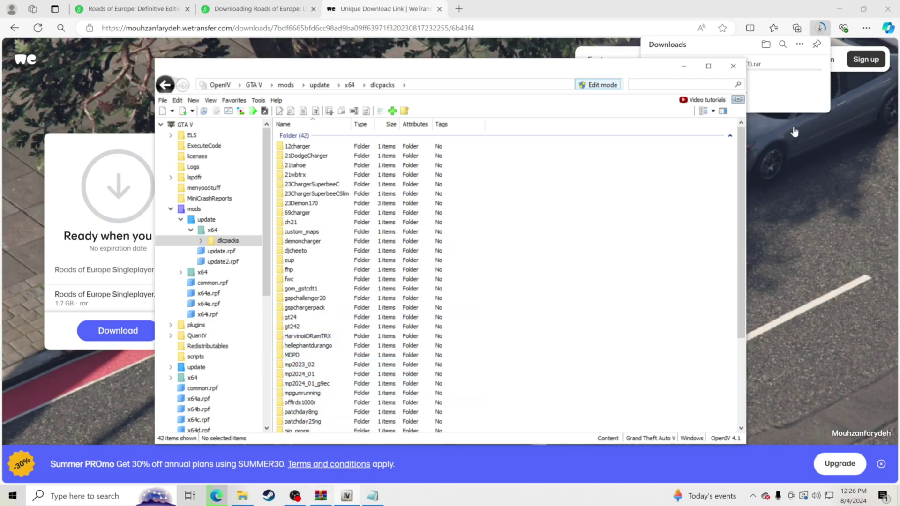
pyautogui.moveTo(618, 75); pyautogui.dragTo(514, 61)
pyautogui.moveTo(384, 198); pyautogui.dragTo(495, 119)
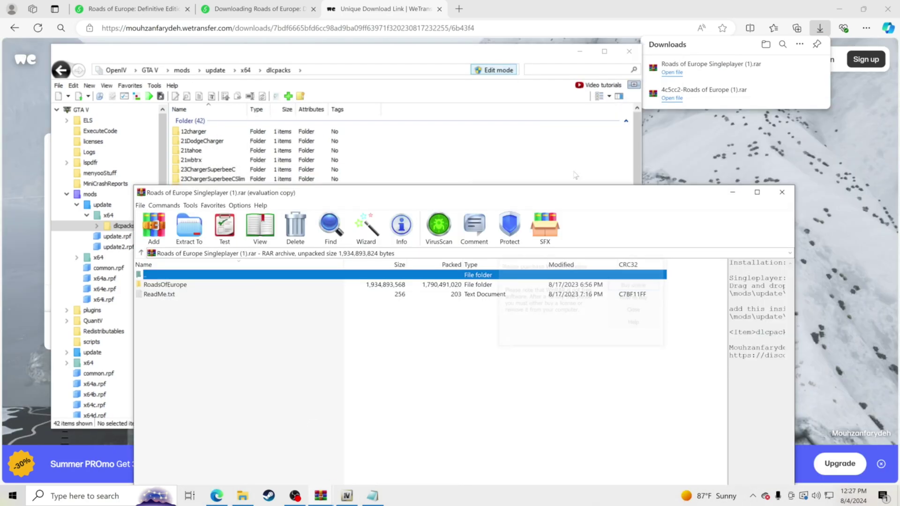
# Step: Inspect the contents of the RoadsOfEurope folder in the Singleplayer archive
pyautogui.moveTo(520, 193); pyautogui.dragTo(666, 60)
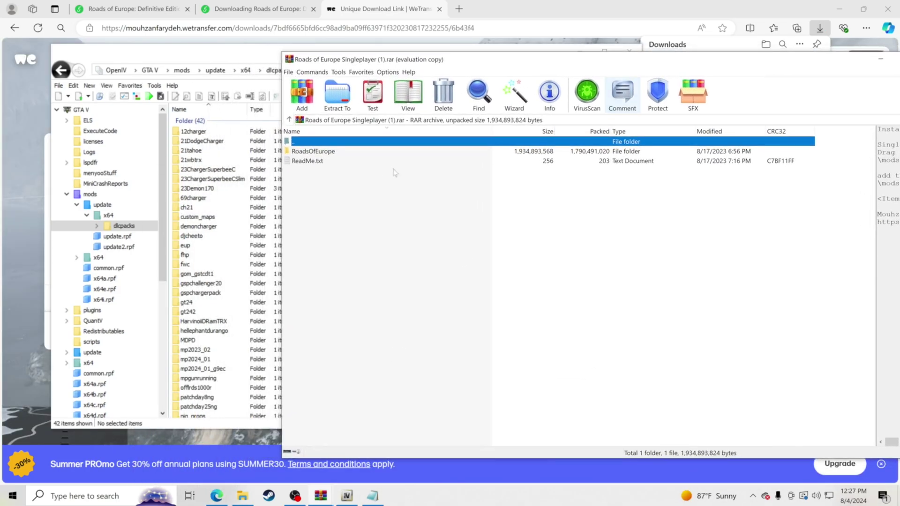
pyautogui.click(318, 152)
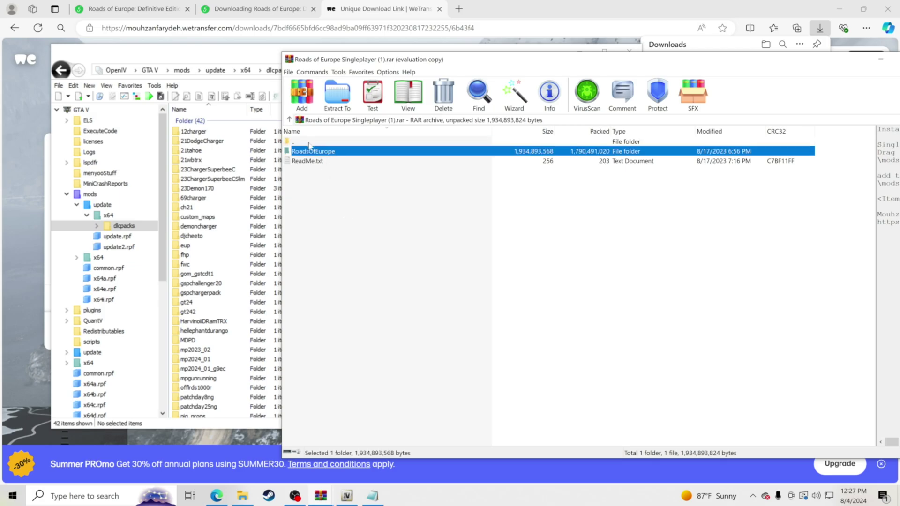
pyautogui.doubleClick(323, 151)
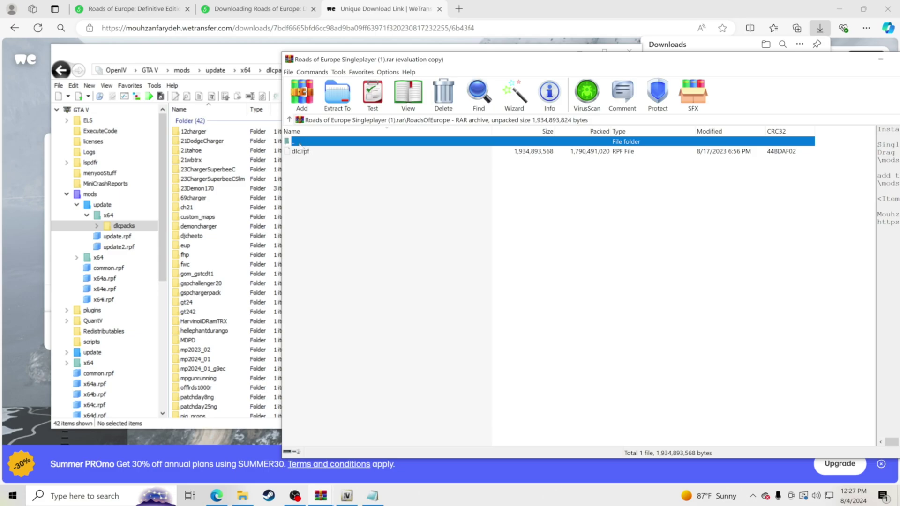
pyautogui.doubleClick(299, 142)
pyautogui.click(316, 225)
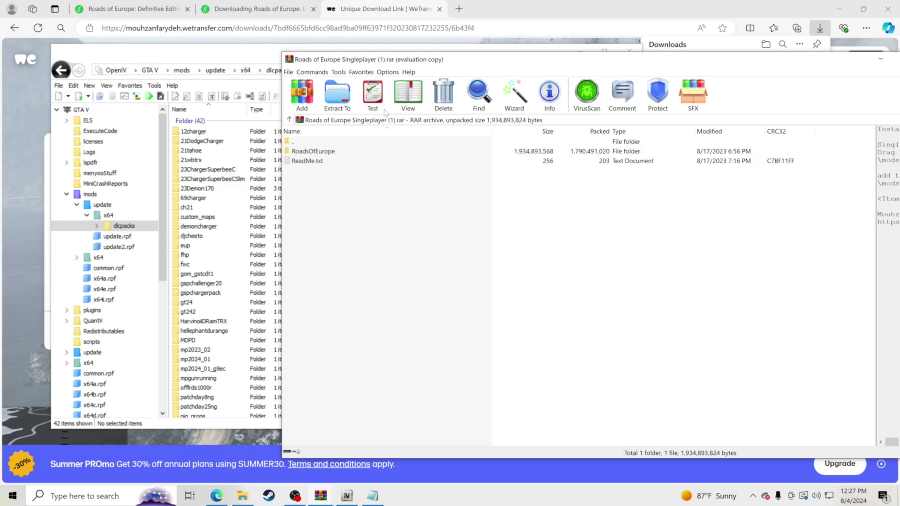
# Step: Drag RoadsOfEurope from WinRAR into OpenIV's dlcpacks list, bringing it to 43 folders
pyautogui.moveTo(380, 59); pyautogui.dragTo(581, 111)
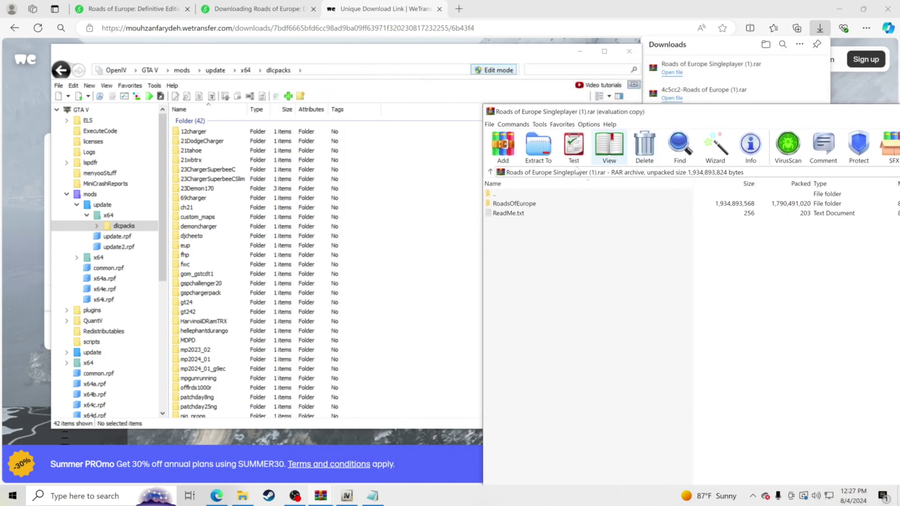
pyautogui.moveTo(514, 205); pyautogui.dragTo(432, 193)
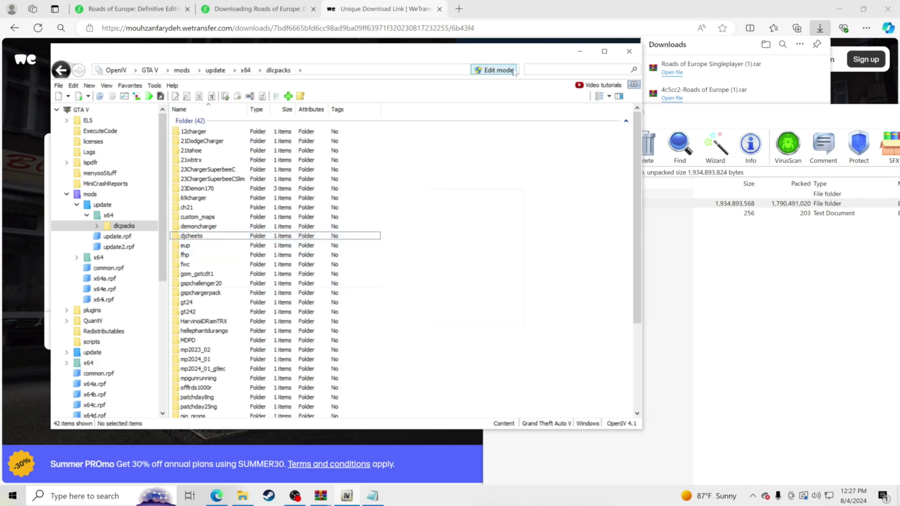
pyautogui.click(677, 312)
pyautogui.moveTo(577, 119); pyautogui.dragTo(674, 139)
pyautogui.moveTo(610, 226); pyautogui.dragTo(510, 304)
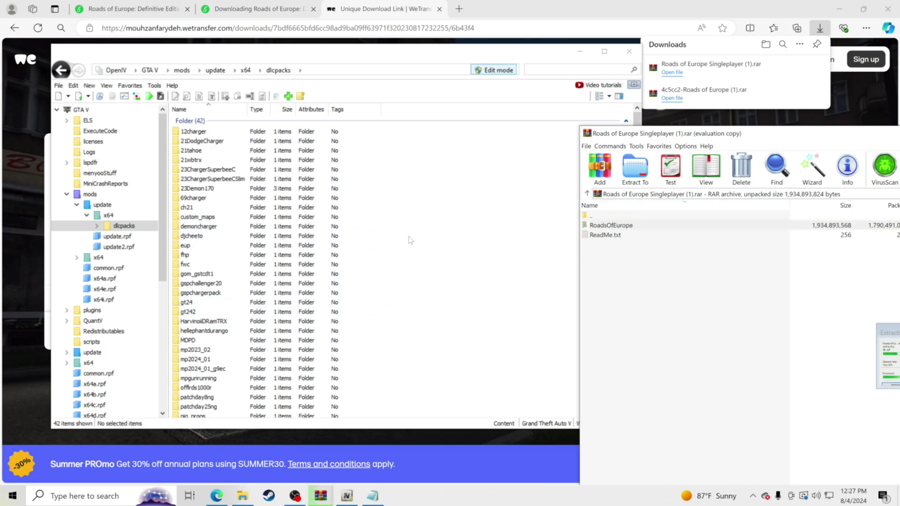
pyautogui.moveTo(825, 138); pyautogui.dragTo(690, 136)
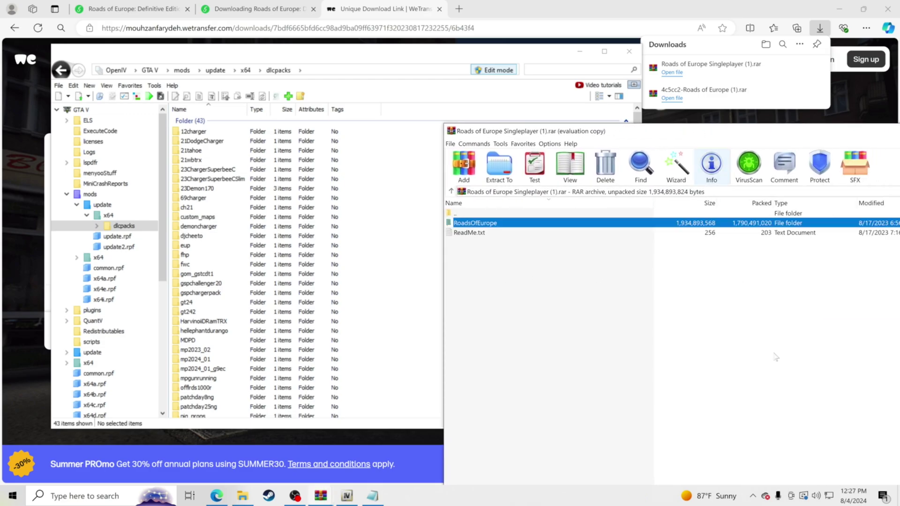
# Step: Confirm RoadsOfEurope is in dlcpacks, then return to the GTA V folder with OpenIV maximized
pyautogui.click(408, 328)
pyautogui.scroll(-5, 407, 338)
pyautogui.click(213, 400)
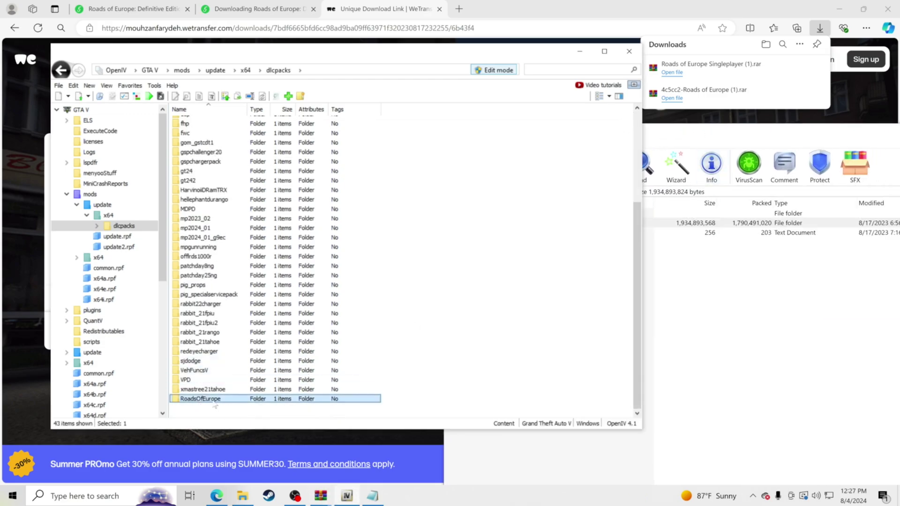
pyautogui.click(453, 244)
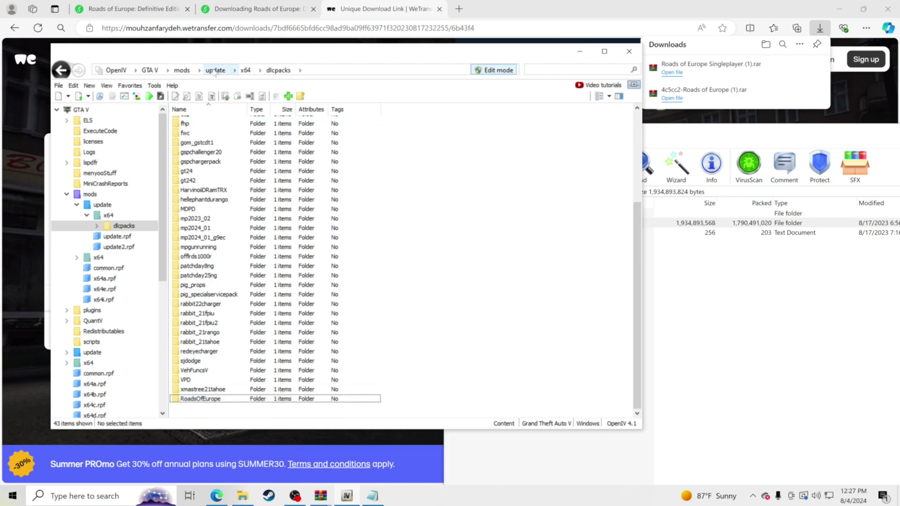
pyautogui.click(150, 70)
pyautogui.click(605, 51)
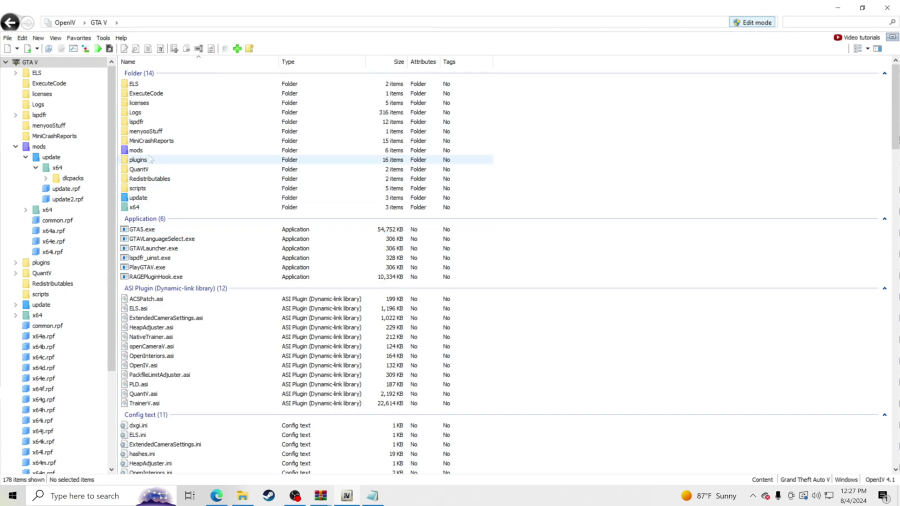
# Step: Navigate to mods\update\update.rpf\common\data
pyautogui.doubleClick(137, 150)
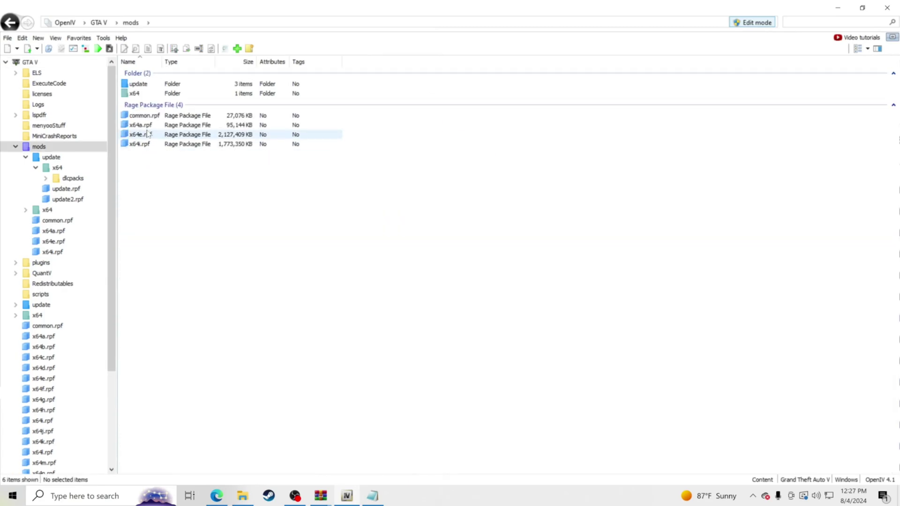
pyautogui.doubleClick(141, 84)
pyautogui.doubleClick(143, 106)
pyautogui.click(155, 86)
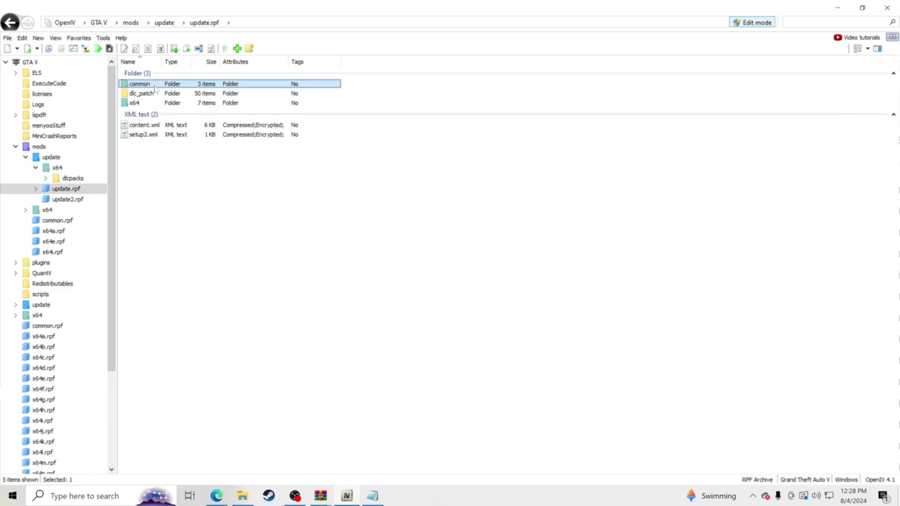
pyautogui.doubleClick(155, 87)
pyautogui.doubleClick(155, 84)
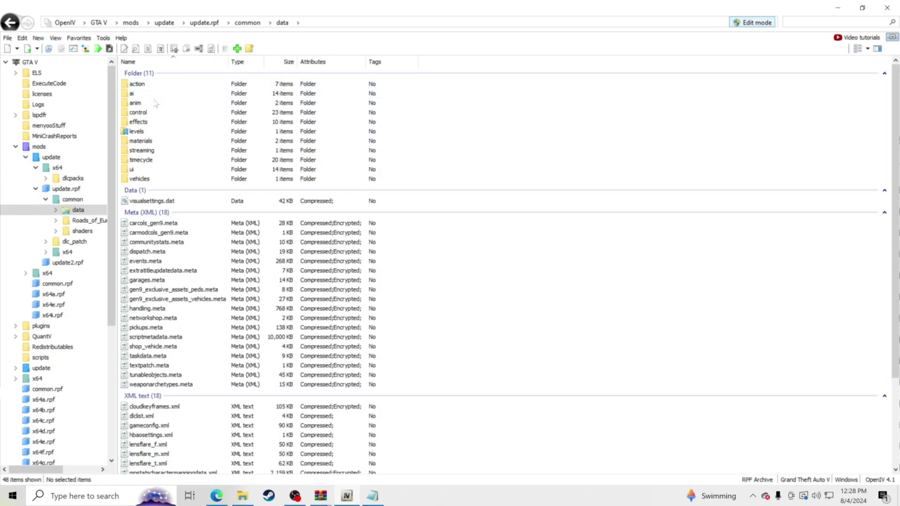
# Step: Open dlclist.xml in OpenIV's text editor and scroll to the end of the list
pyautogui.scroll(-3, 154, 319)
pyautogui.click(149, 309)
pyautogui.rightClick(149, 310)
pyautogui.click(168, 323)
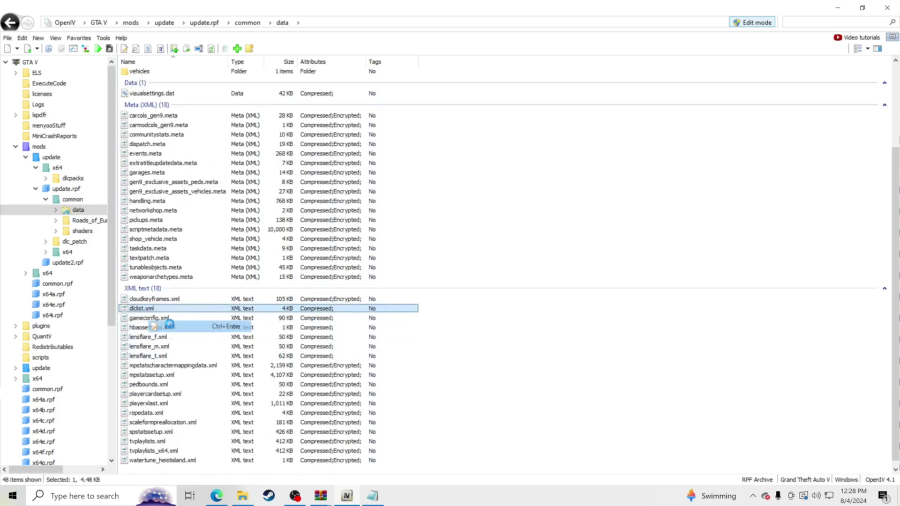
pyautogui.moveTo(672, 198); pyautogui.dragTo(671, 350)
pyautogui.click(326, 499)
# Step: Copy the <Item>dlcpacks:/RoadsofEurope/</Item> line from the Singleplayer ReadMe.txt, then minimize Notepad
pyautogui.click(375, 422)
pyautogui.click(490, 233)
pyautogui.doubleClick(490, 233)
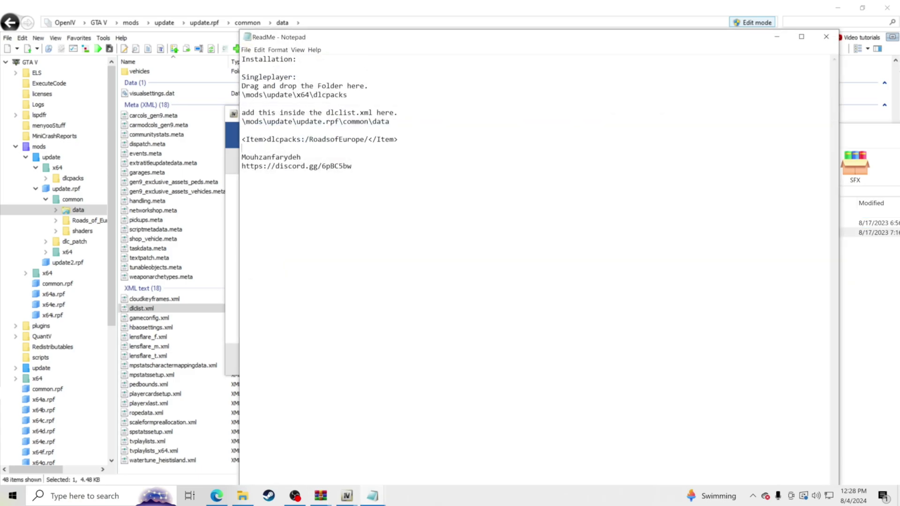
pyautogui.hotkey('shift', 'Up')
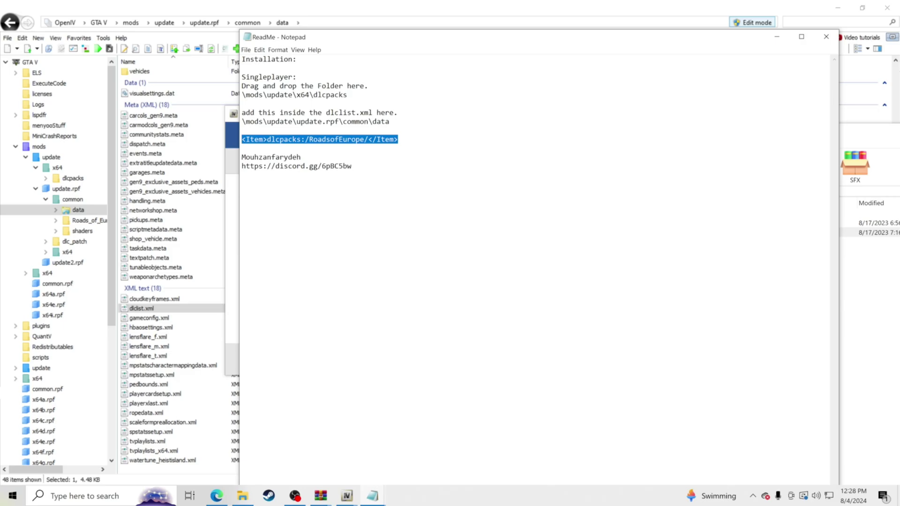
pyautogui.rightClick(321, 140)
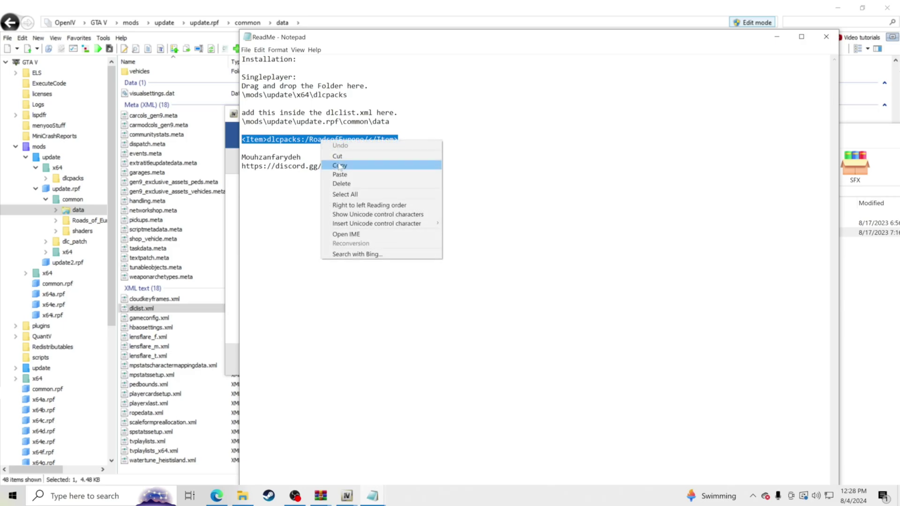
pyautogui.click(336, 165)
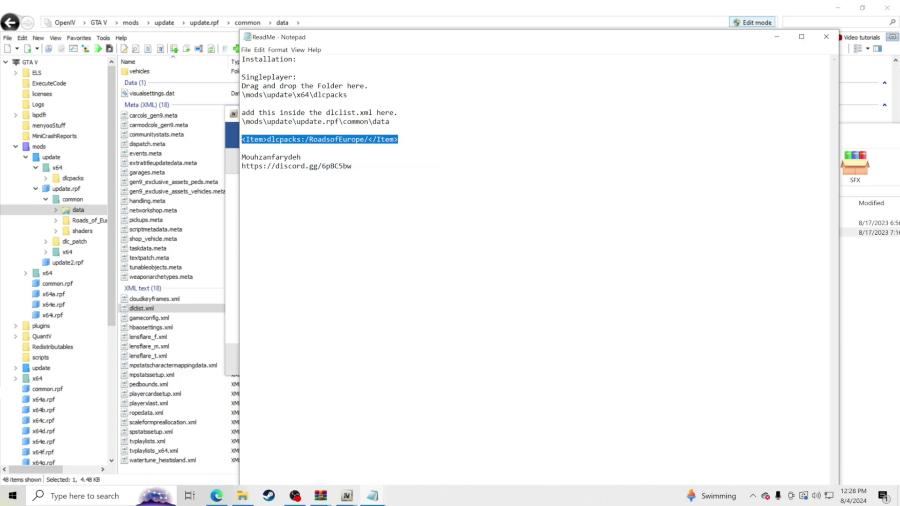
pyautogui.click(777, 36)
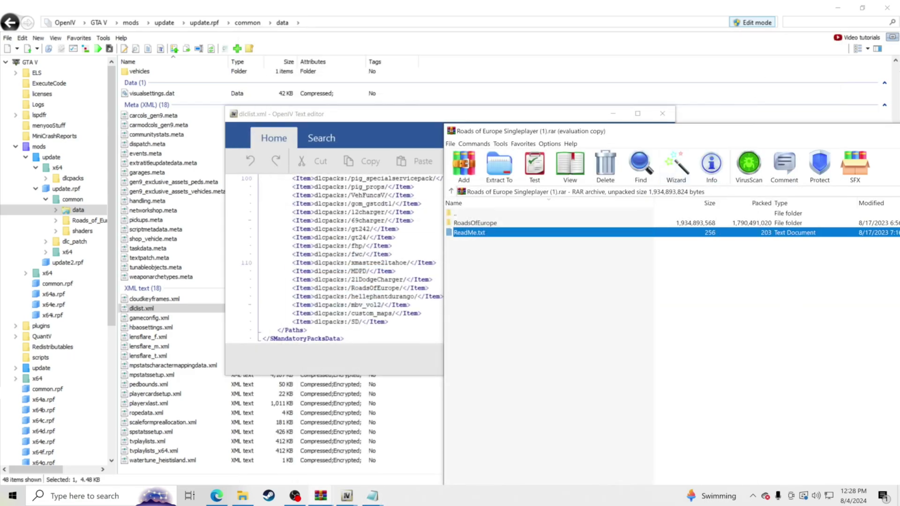
# Step: Paste <Item>dlcpacks:/RoadsofEurope/</Item> as line 118 after the SD entry and save dlclist.xml
pyautogui.click(388, 322)
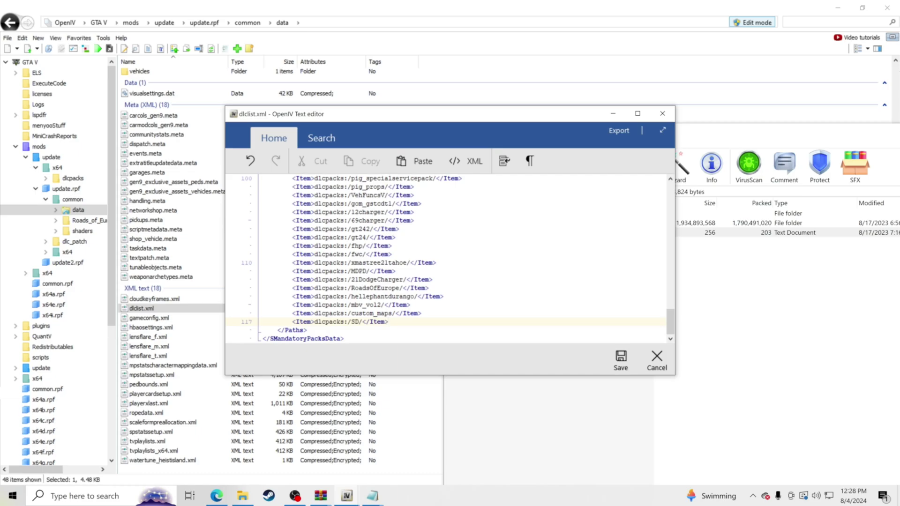
pyautogui.press('Return')
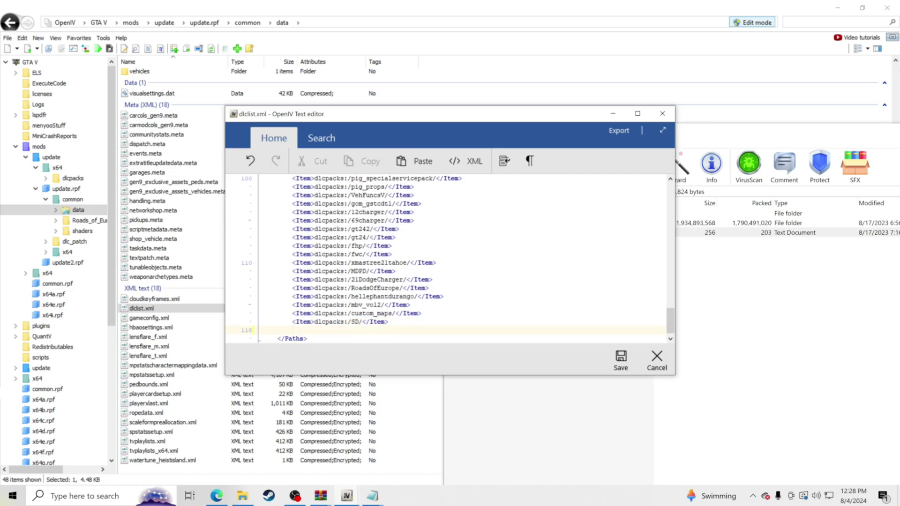
pyautogui.rightClick(296, 331)
pyautogui.click(375, 362)
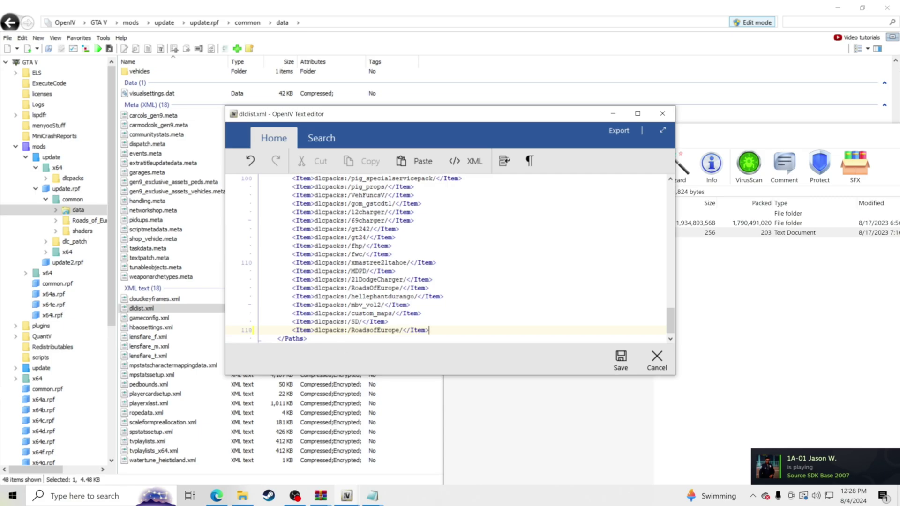
pyautogui.scroll(-1, 446, 258)
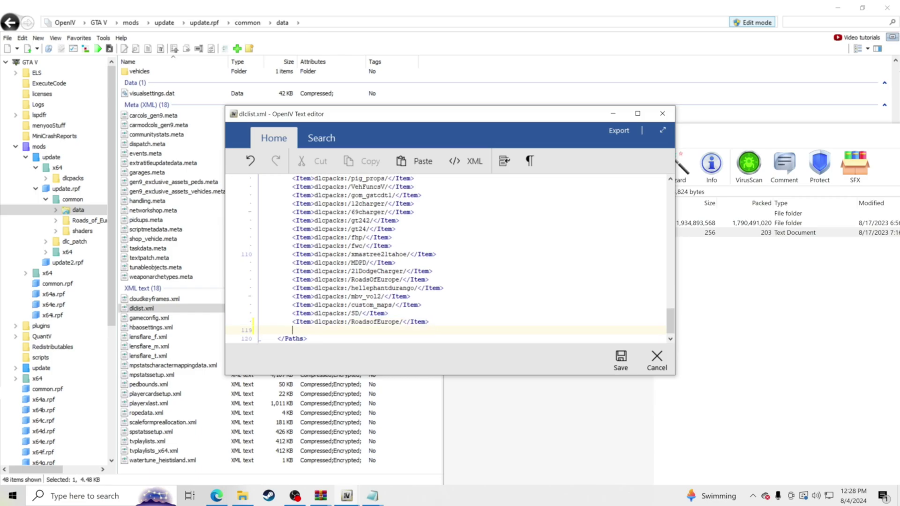
pyautogui.press('Return')
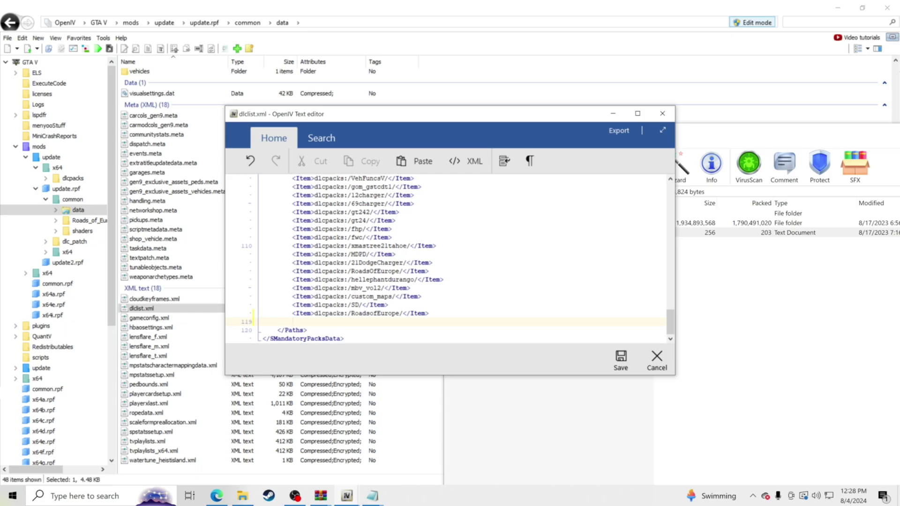
pyautogui.press('BackSpace')
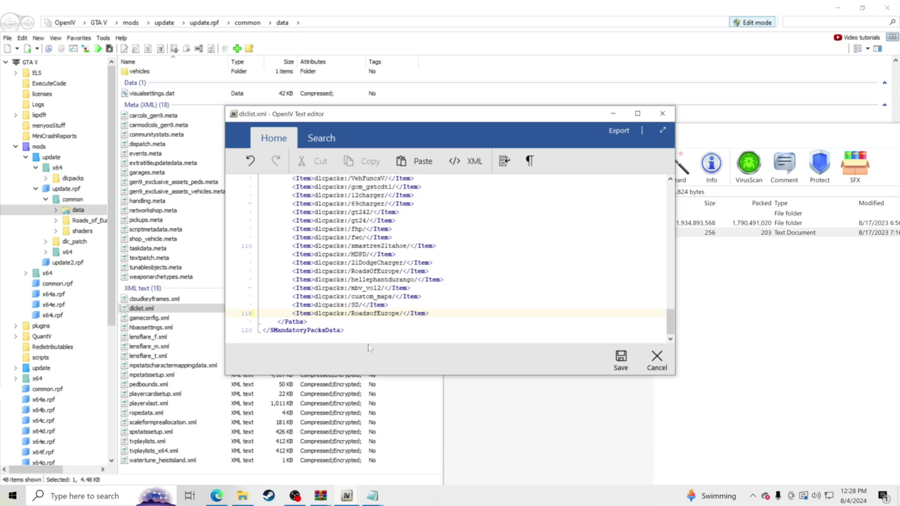
pyautogui.click(616, 361)
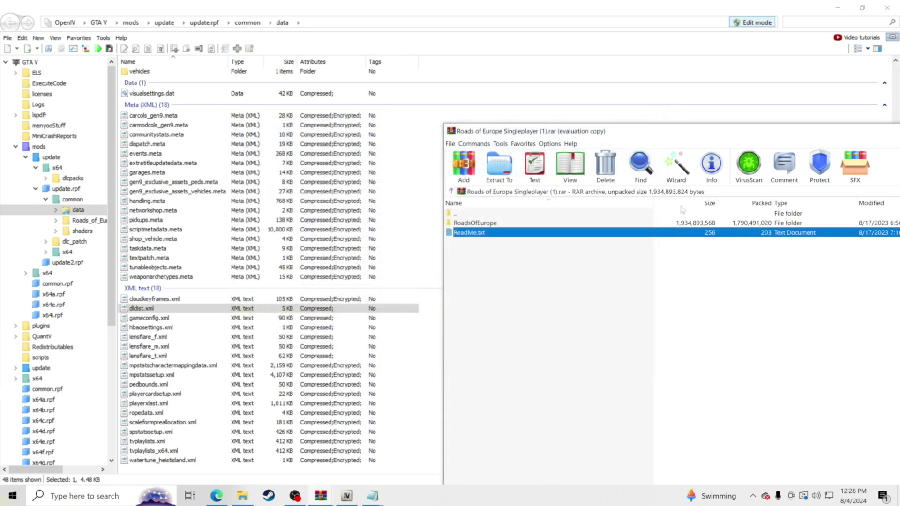
# Step: Move the WinRAR window aside and minimize it to reveal the 5 KB dlclist.xml in OpenIV
pyautogui.moveTo(762, 131); pyautogui.dragTo(542, 123)
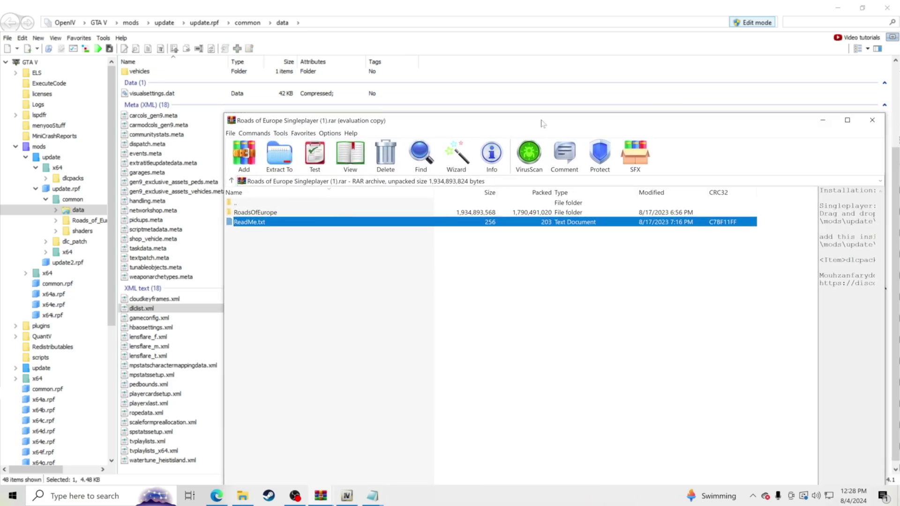
pyautogui.click(823, 121)
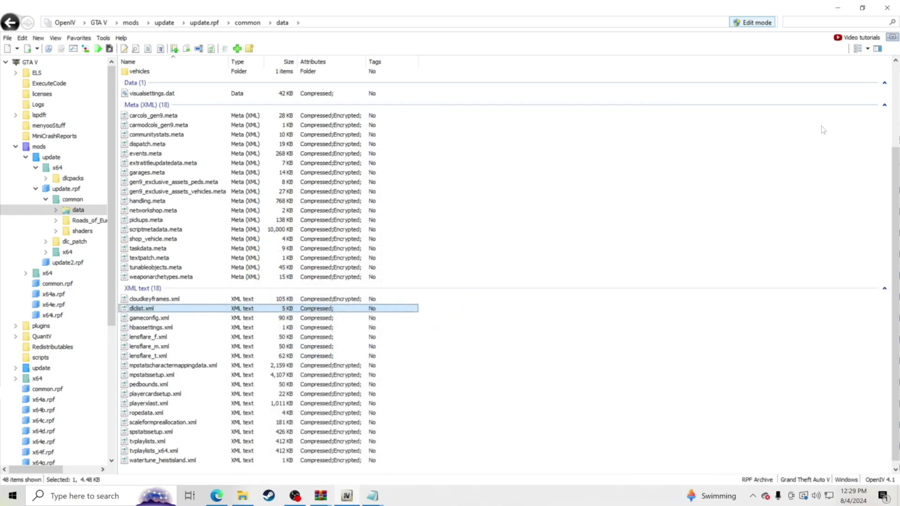